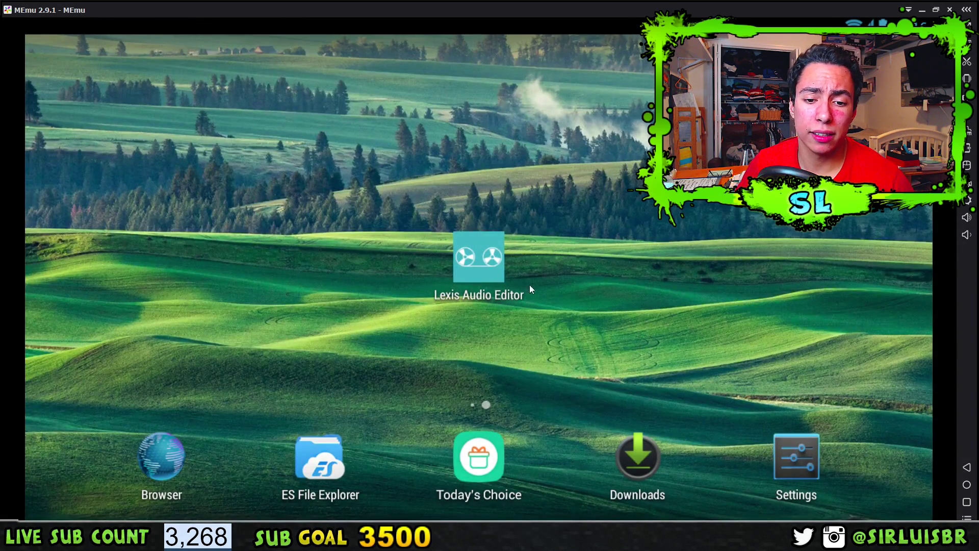
- Launch Lexis Audio Editor and start recording a new audio file
left_click(488, 262)
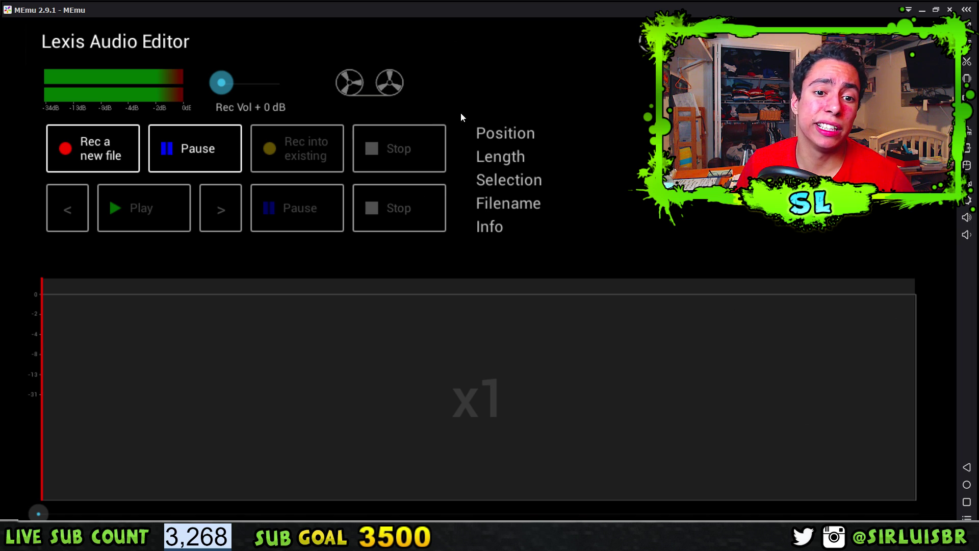
left_click(117, 155)
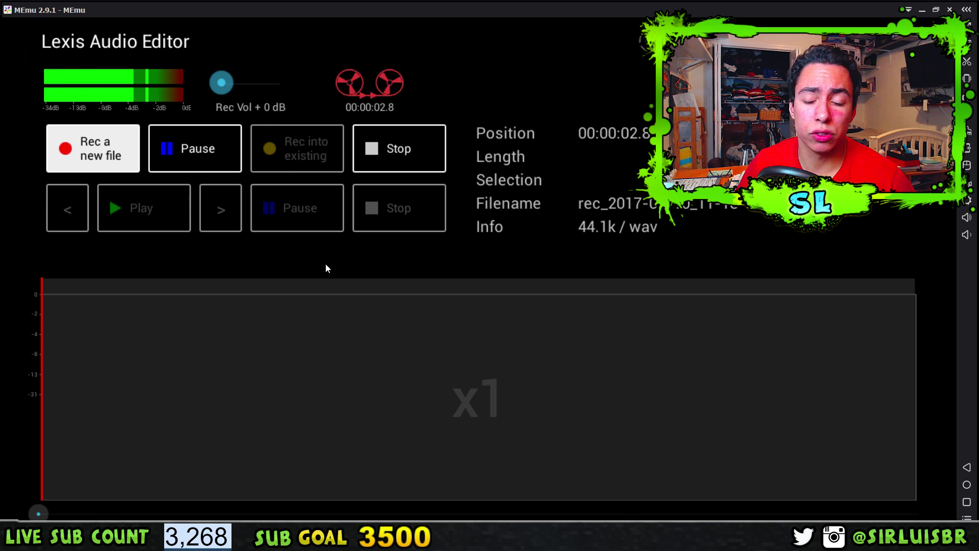
- Leave the recording for the Android home screen and swipe between its app pages
left_click(966, 502)
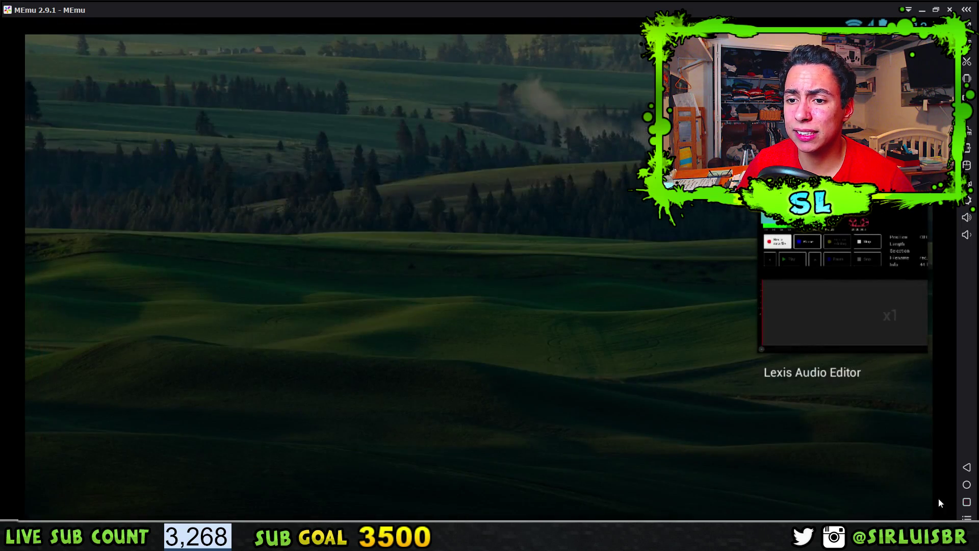
left_click(664, 271)
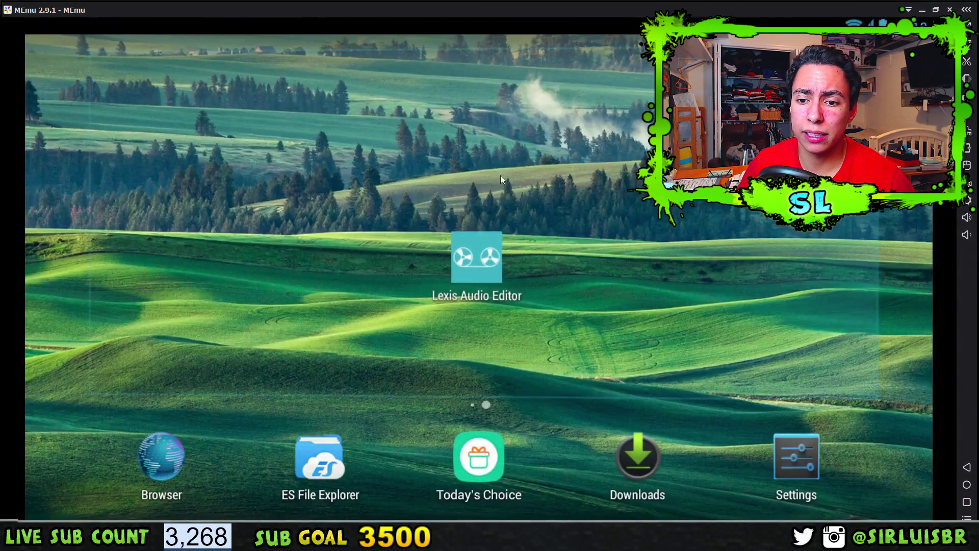
left_click_drag(440, 160, 510, 230)
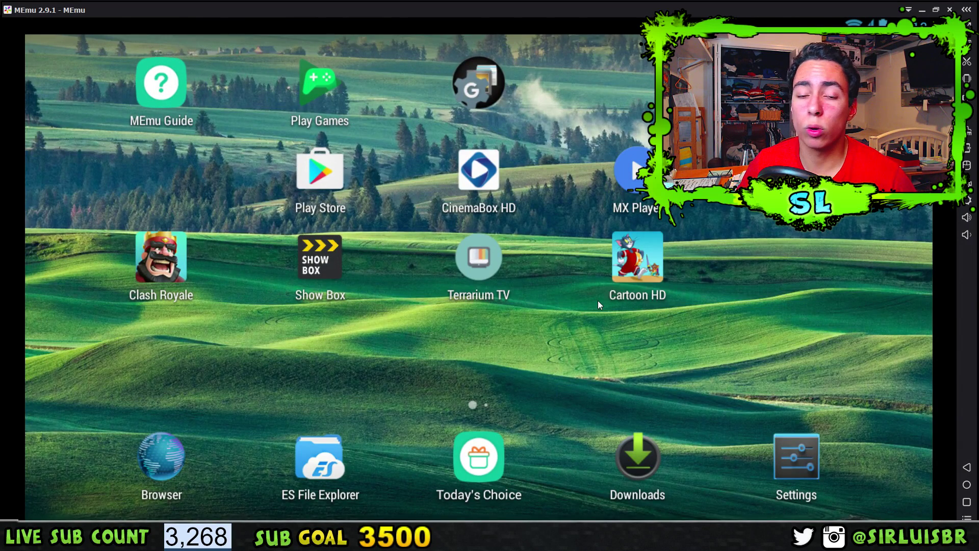
mouse_move(695, 269)
left_mouse_down()
mouse_move(474, 258)
mouse_move(684, 233)
mouse_move(680, 280)
left_mouse_up()
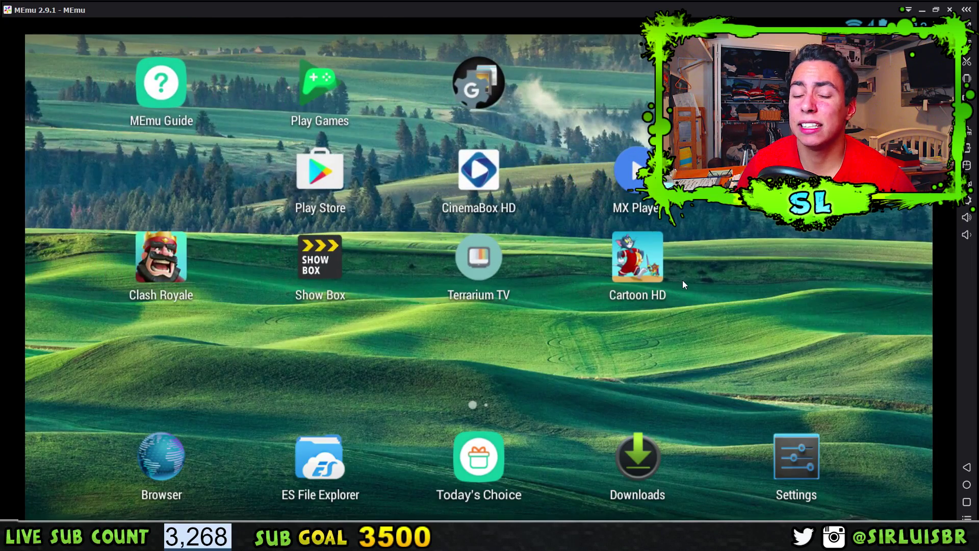
left_click_drag(451, 352, 349, 261)
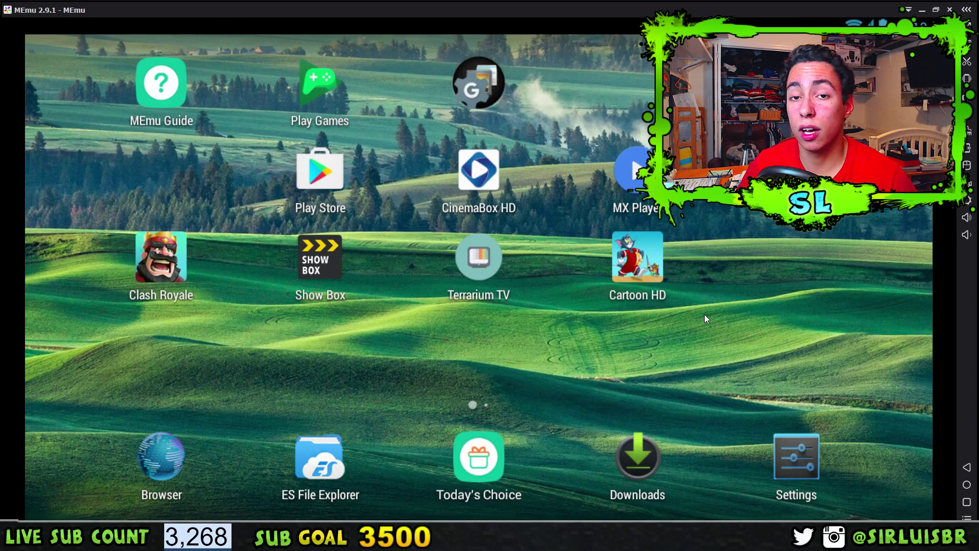
left_click_drag(785, 253, 376, 337)
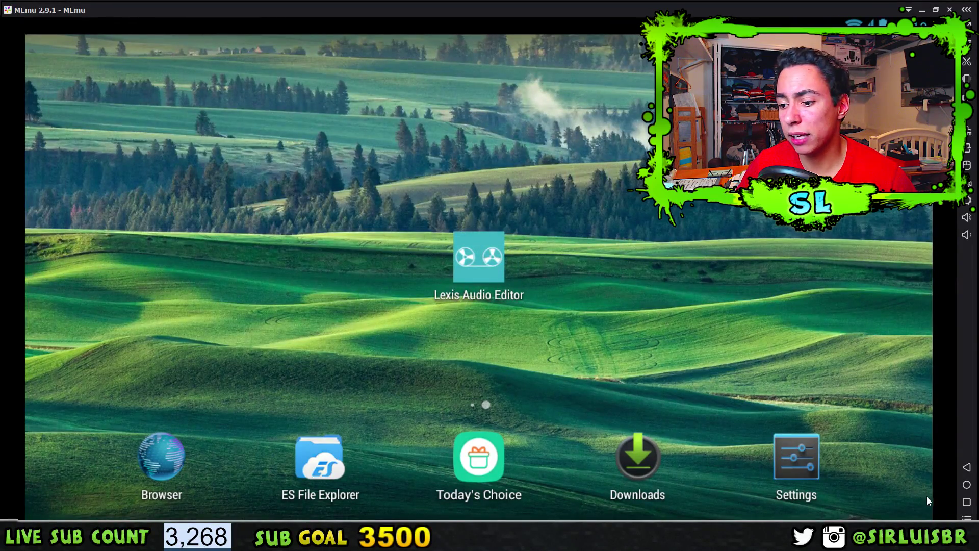
- Return to the running Lexis Audio Editor recording through the recent-apps list
left_click(969, 518)
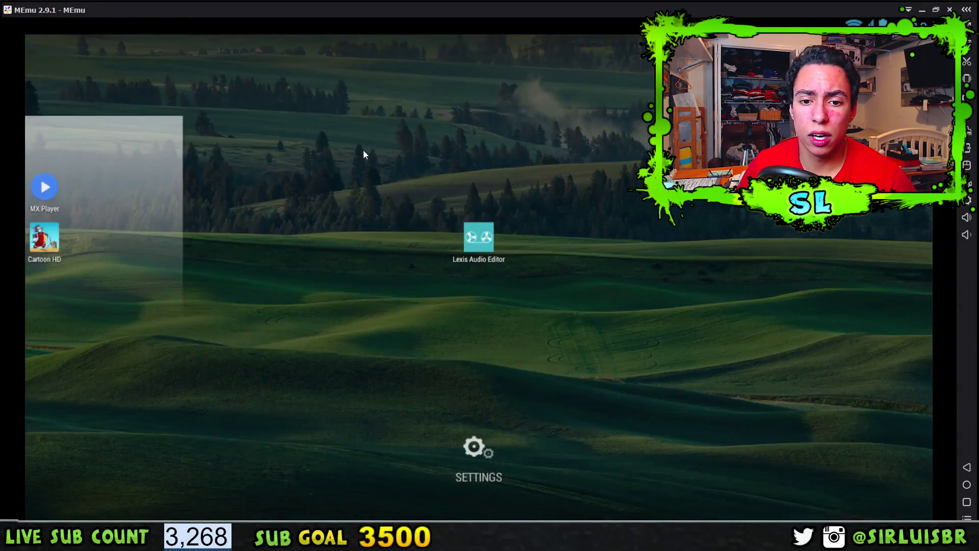
left_click(543, 332)
left_click(966, 502)
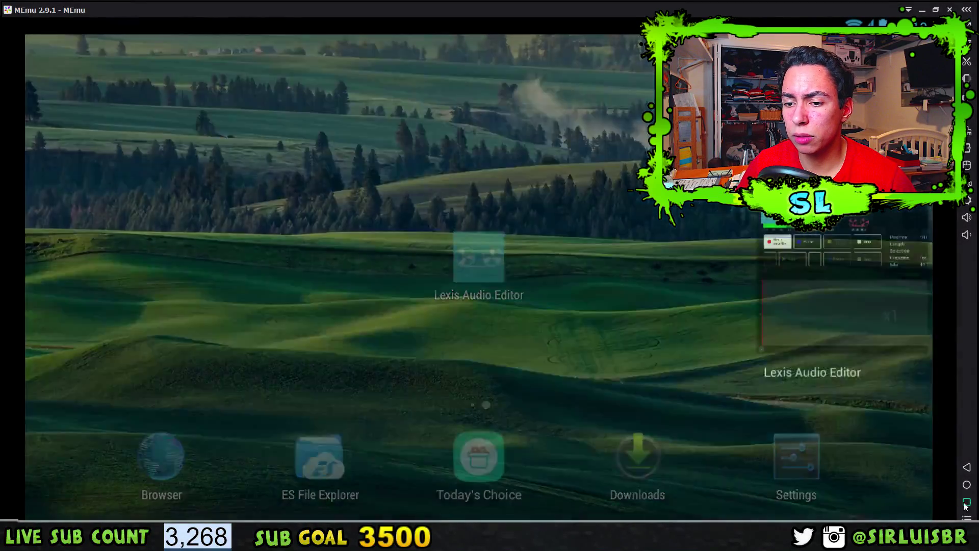
left_click(857, 264)
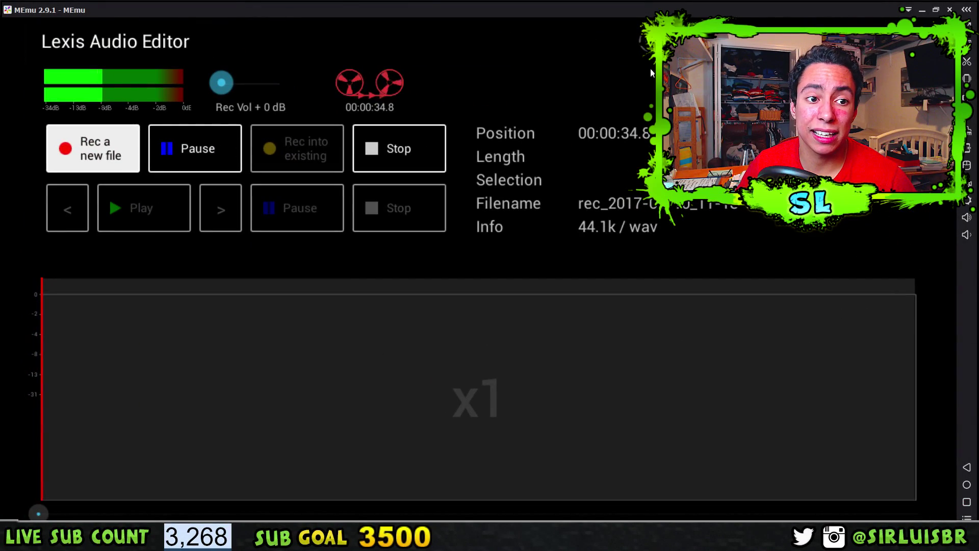
- Stop the recording at 36.6 seconds and play it back from the 0:12.8 position
left_click(418, 146)
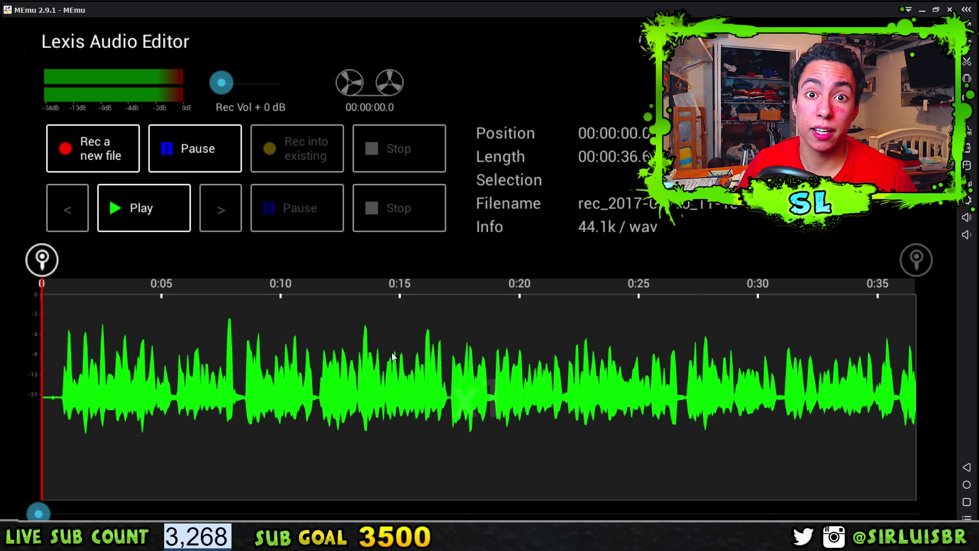
left_click(348, 311)
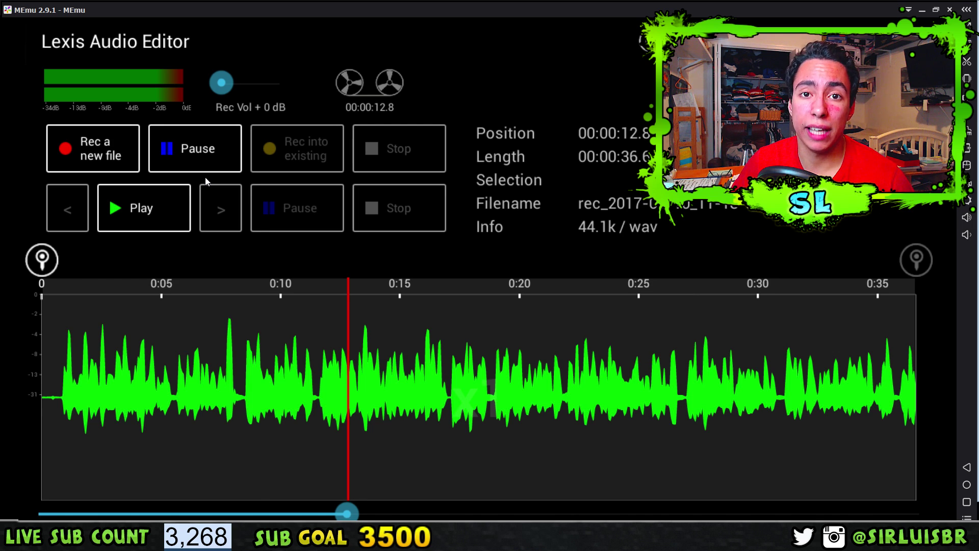
left_click(175, 199)
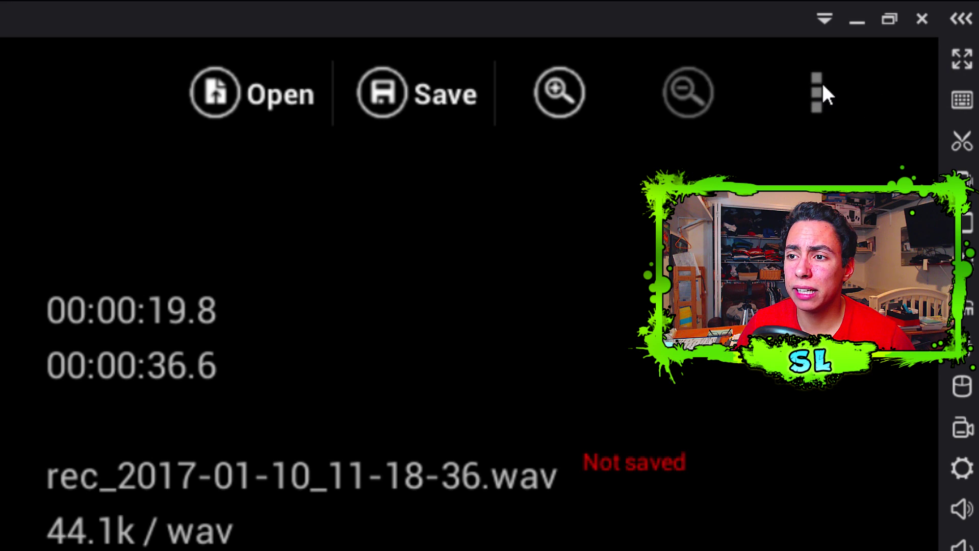
- Preview Noise reduction at -38 dB, 76%, 40 ms and 10000 Hz low-pass
left_click(816, 102)
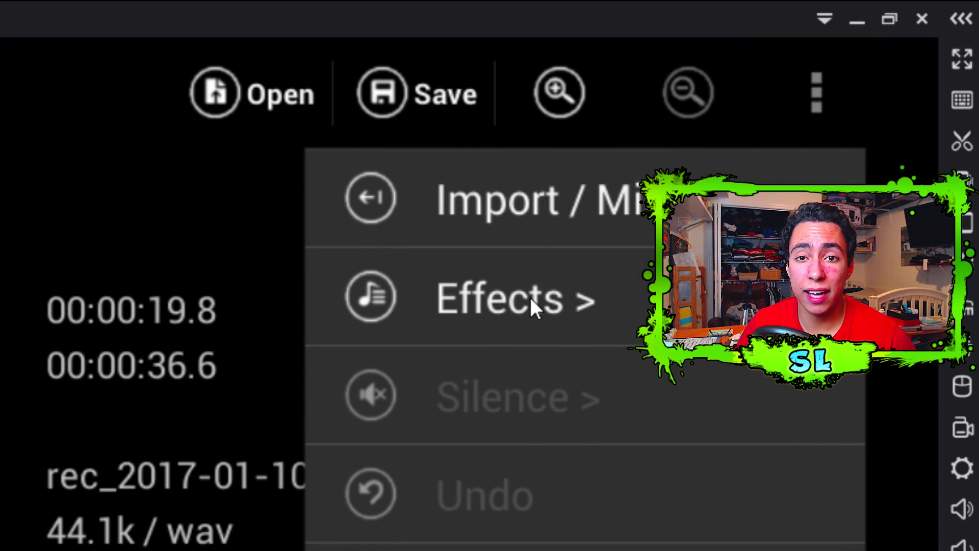
left_click(479, 303)
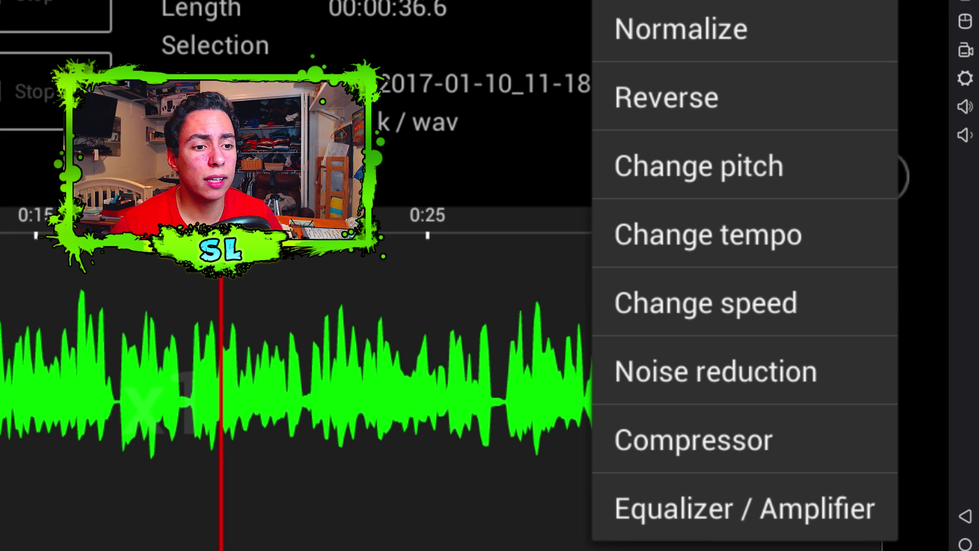
left_click(724, 377)
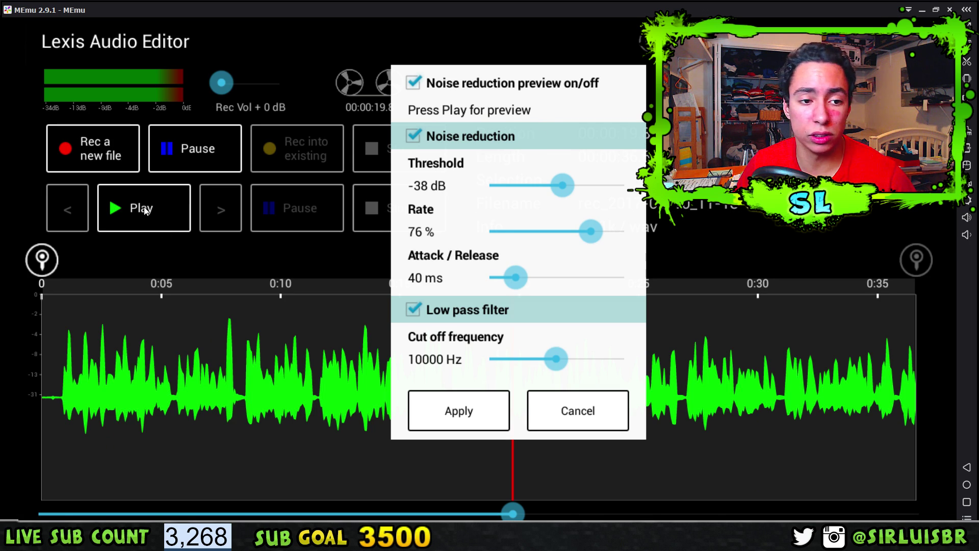
left_click(145, 209)
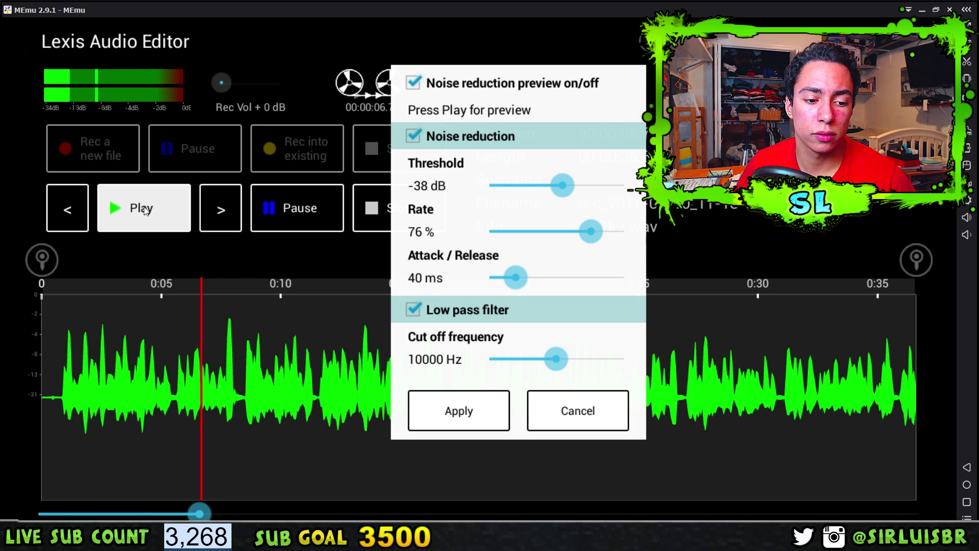
- Close the noise reduction preview and briefly play the clip from the start
left_click(157, 247)
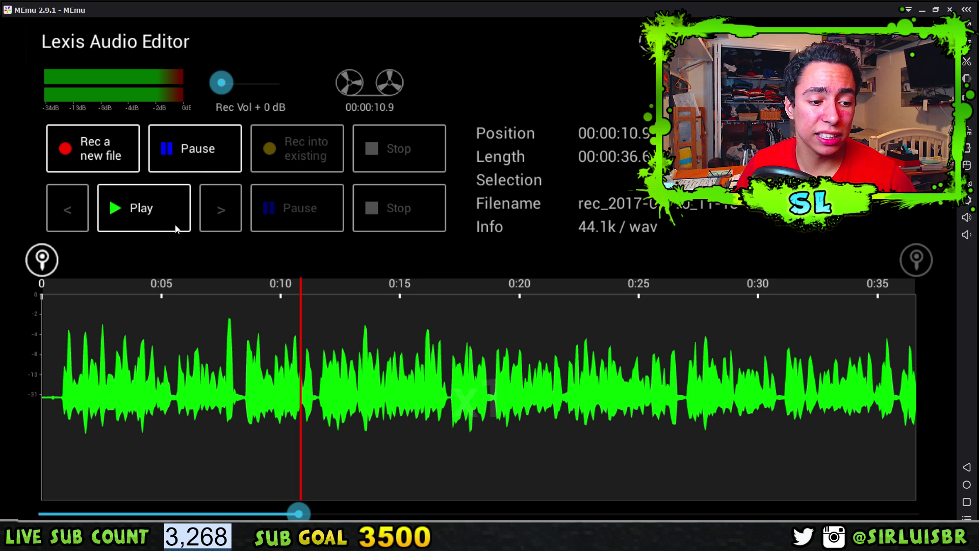
left_click(174, 211)
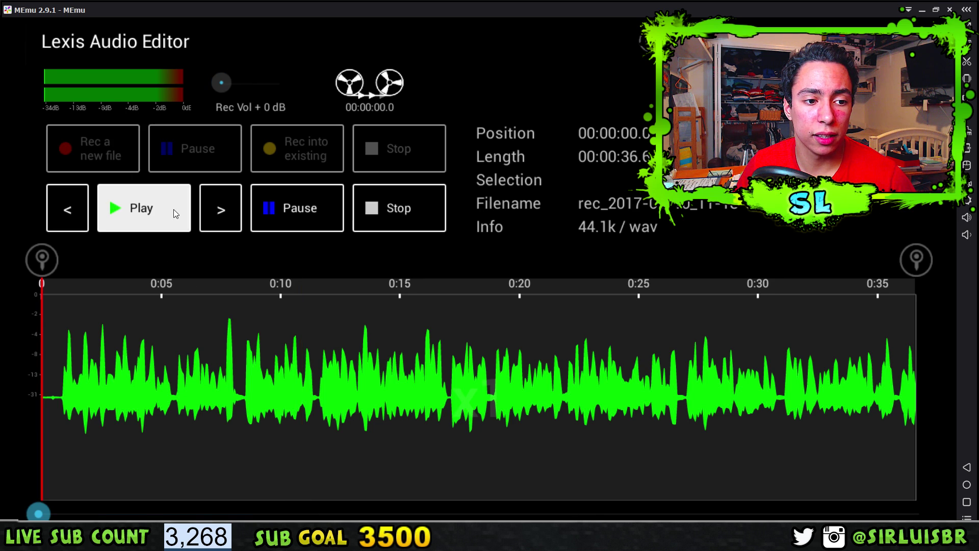
left_click(391, 211)
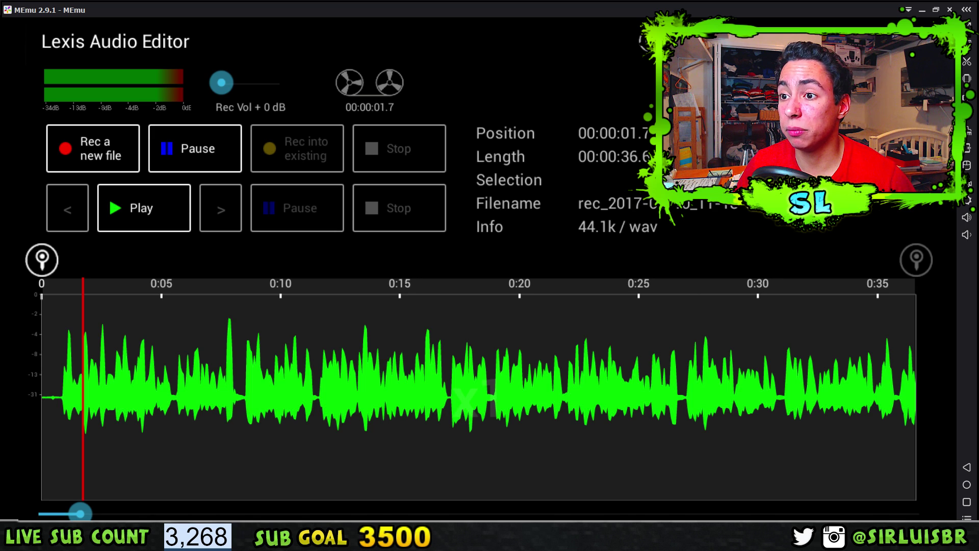
- Apply noise reduction at -38 dB threshold, 76% rate and 10000 Hz low-pass
left_click(943, 40)
left_click(806, 210)
left_click(813, 376)
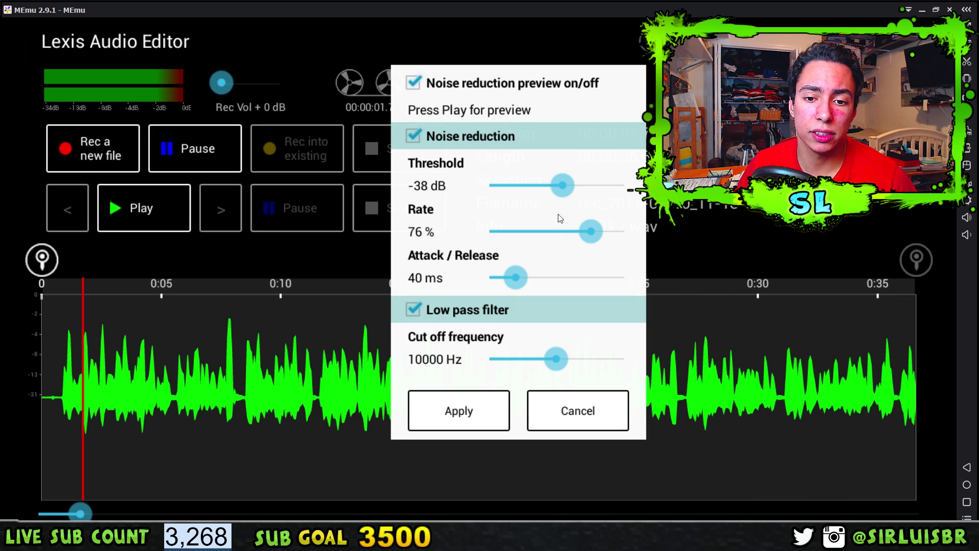
left_click(441, 409)
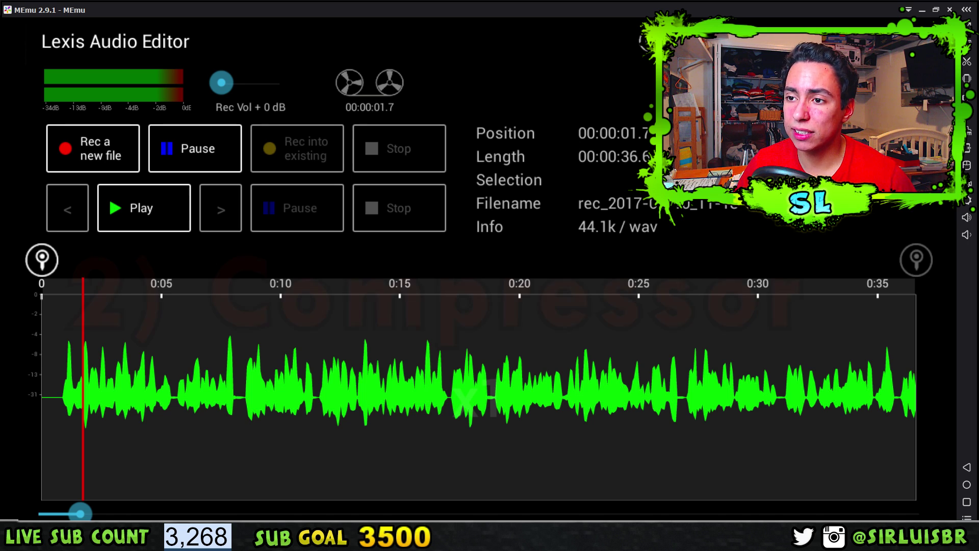
left_click(904, 40)
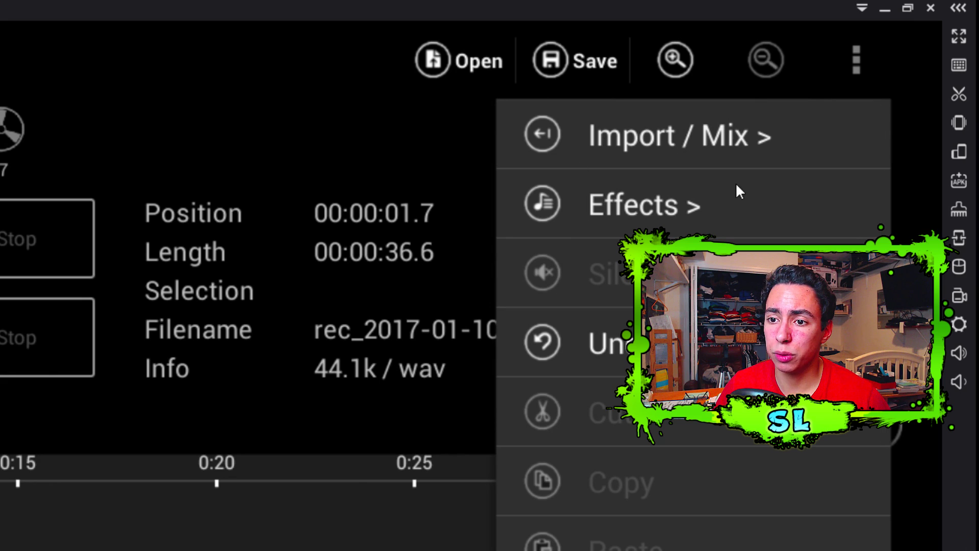
- Apply the Compressor at -20 dB threshold, 5.0/1 ratio, 50 ms attack, 200 ms release
left_click(574, 206)
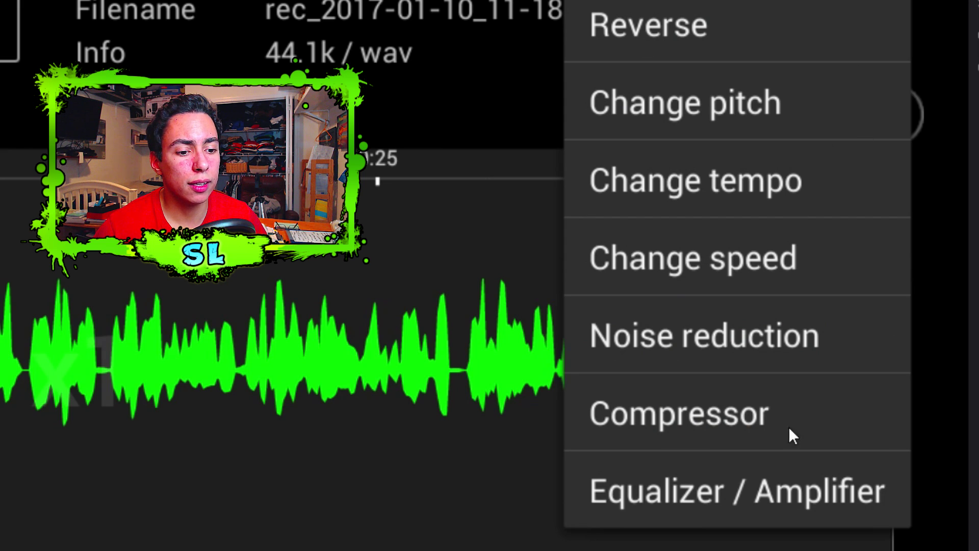
left_click(763, 416)
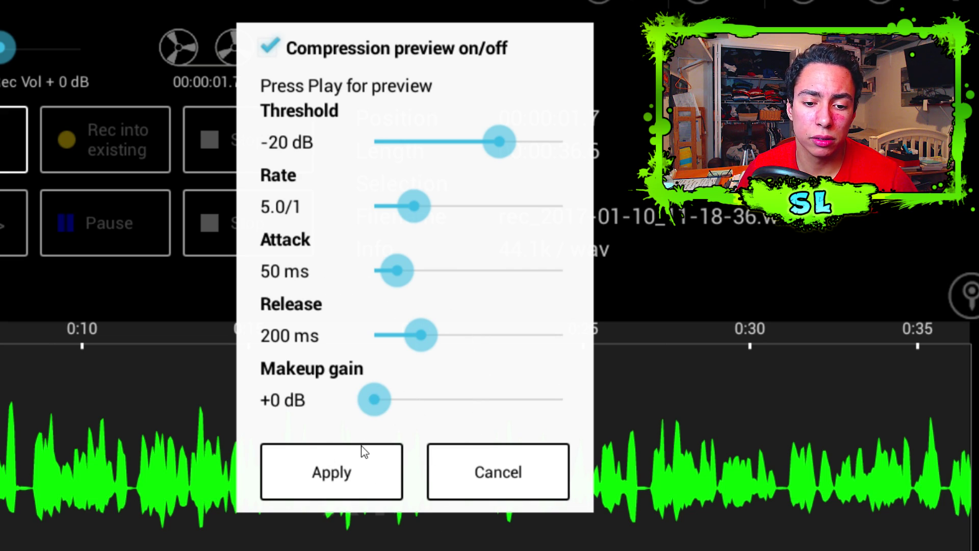
left_click(376, 481)
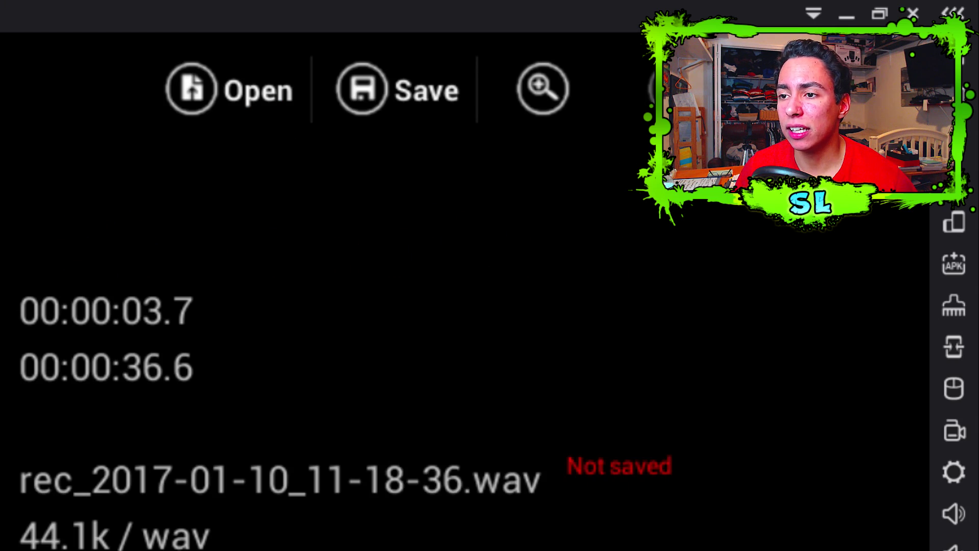
- Preview and apply the Equalizer / Amplifier with boosted low and high bands and 4 dB pre-amp
left_click(939, 43)
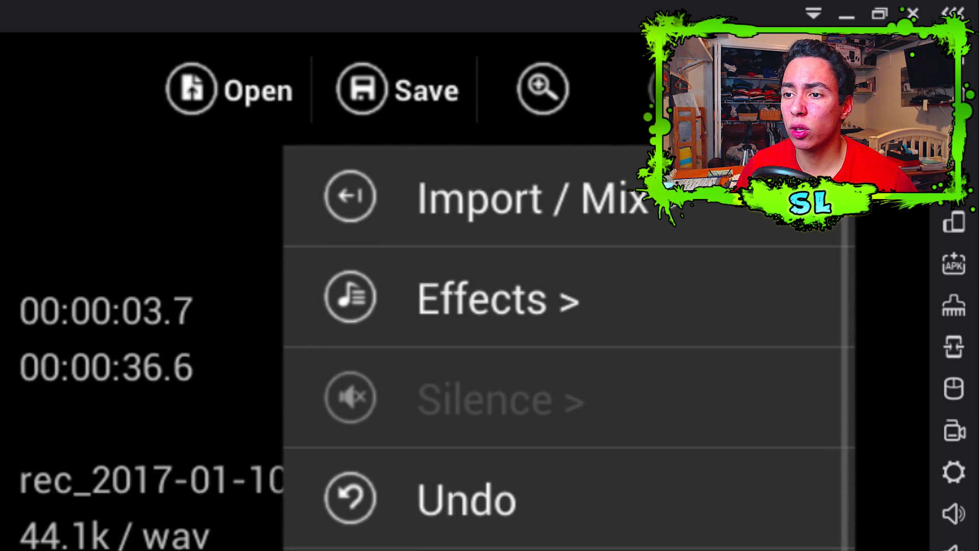
left_click(547, 287)
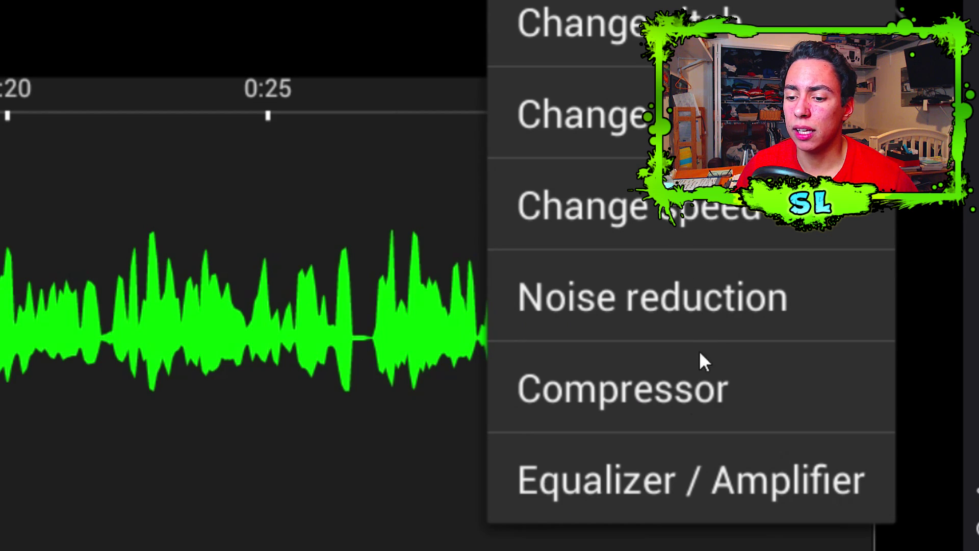
left_click(602, 496)
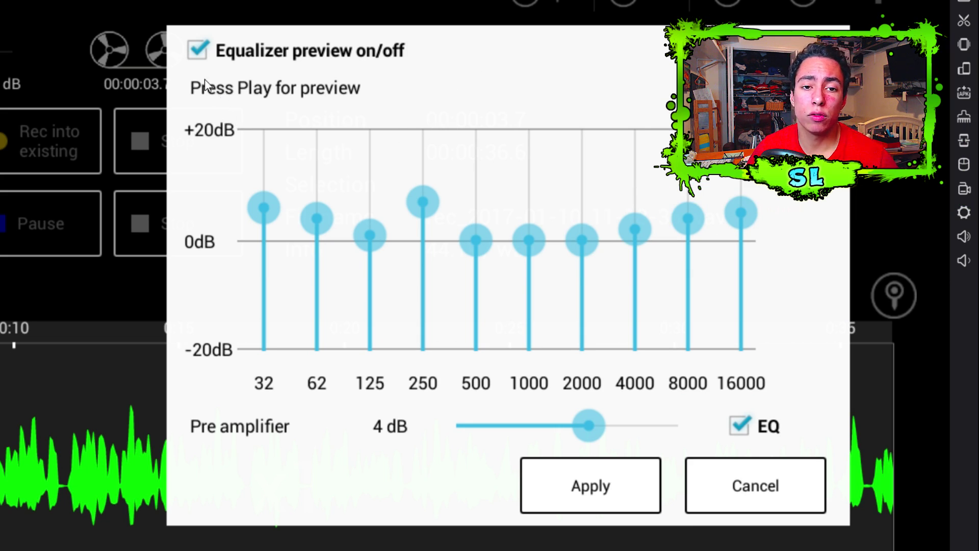
left_click(198, 51)
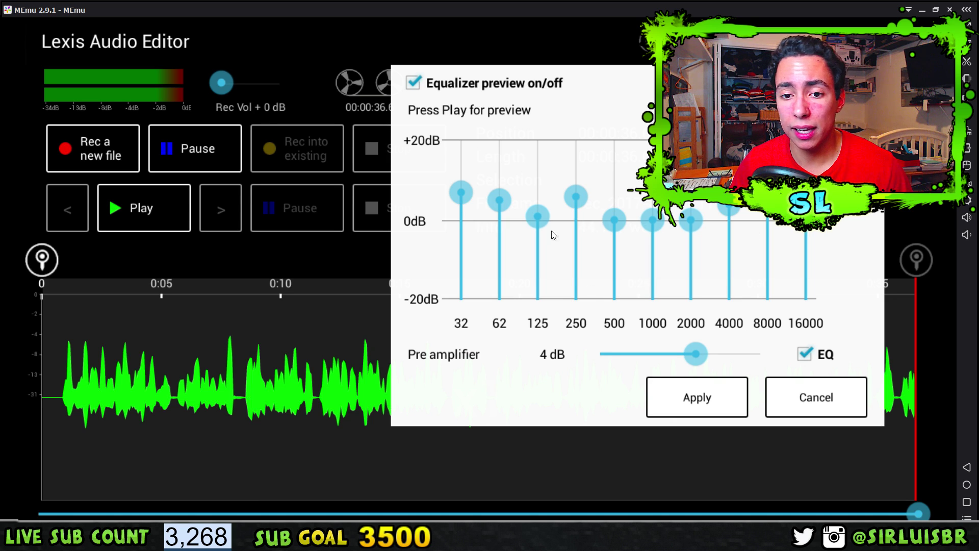
left_click(705, 397)
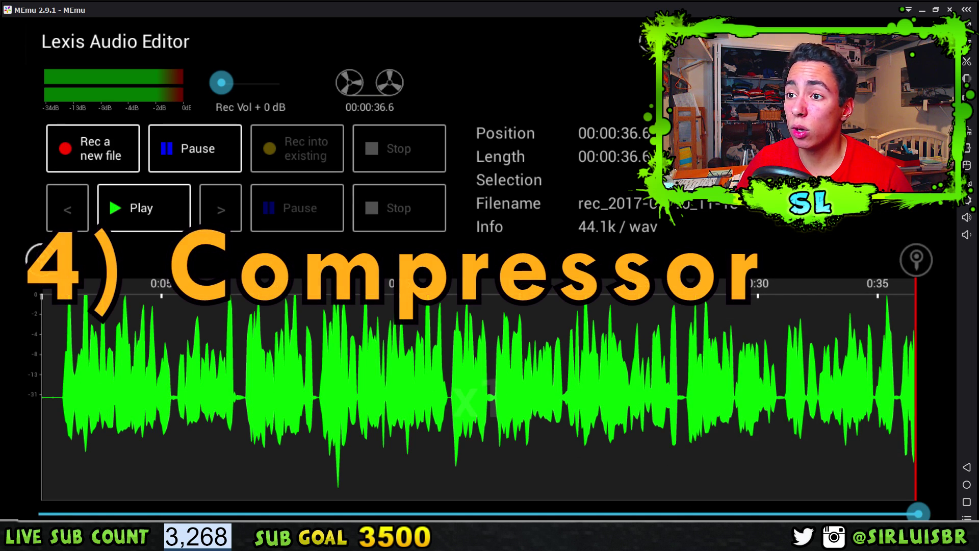
left_click(913, 41)
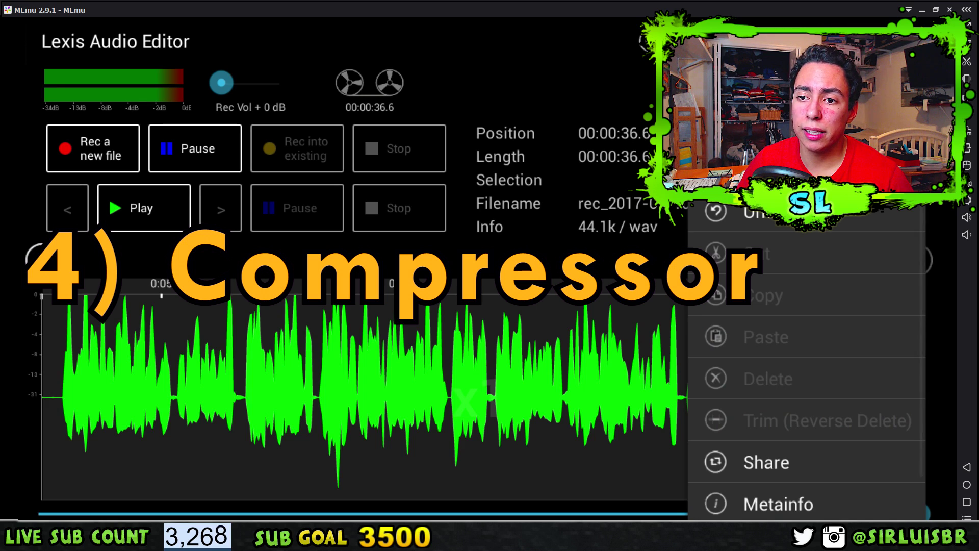
- Compress the clip again with threshold -22 dB, then play the processed result
left_click(877, 41)
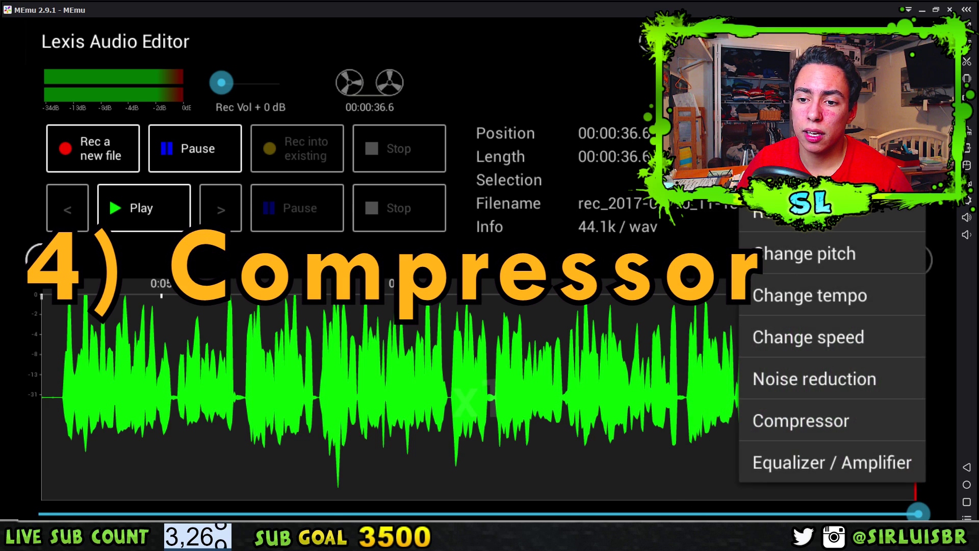
left_click(802, 422)
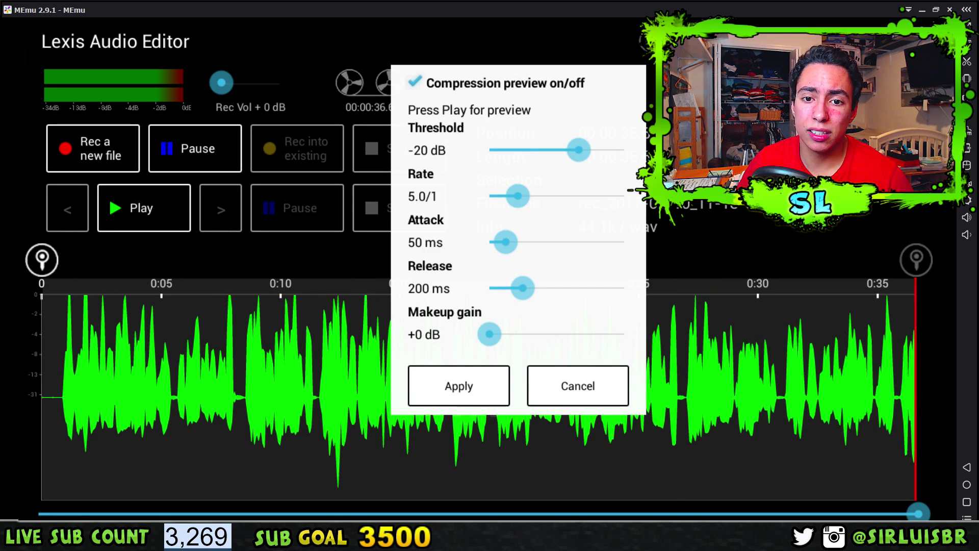
left_click_drag(585, 154, 580, 152)
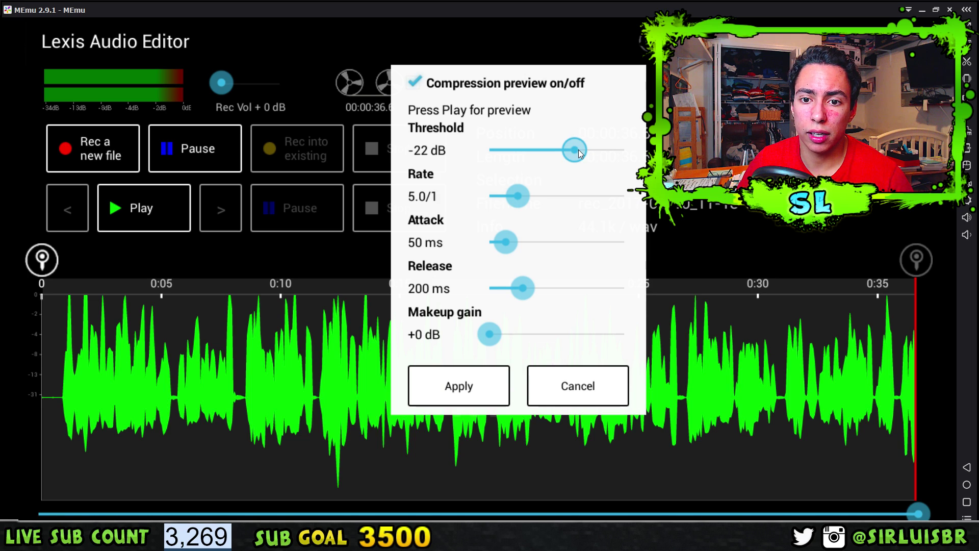
left_click(456, 390)
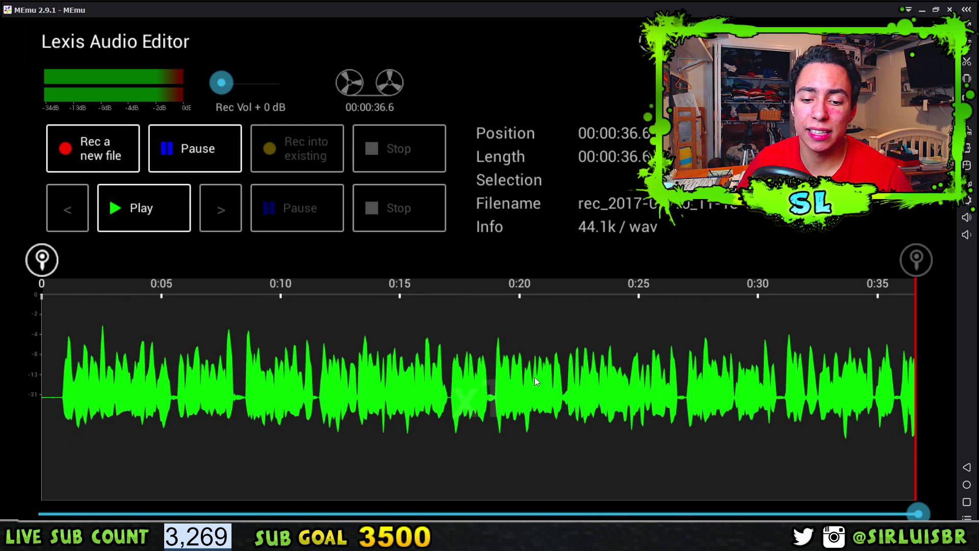
left_click(141, 212)
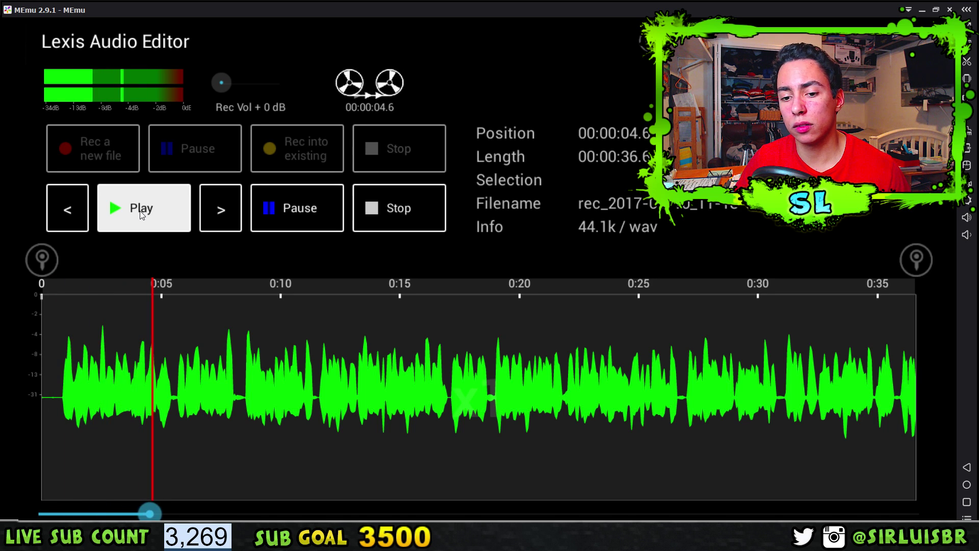
- Stop playback of the fully processed 36.6-second clip
left_click(396, 213)
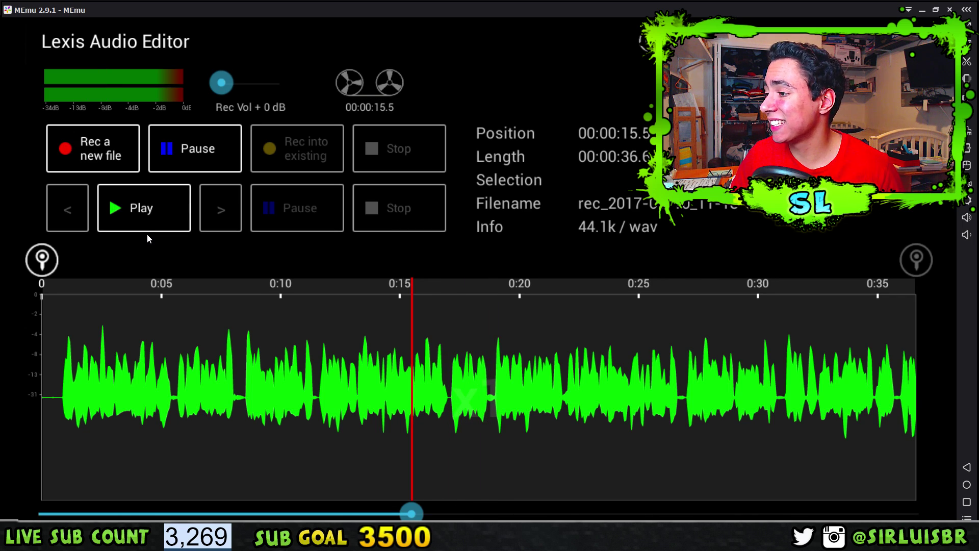